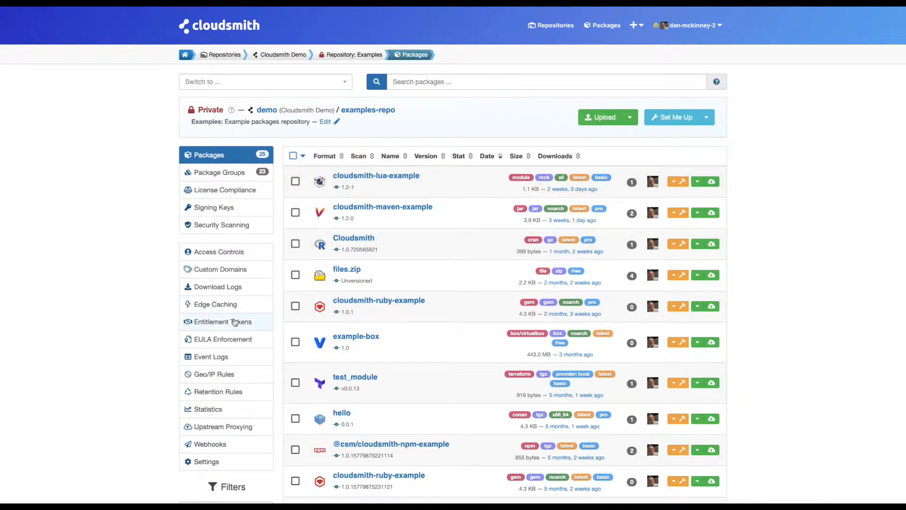
# - Go to the examples-repo Entitlement Tokens list
pyautogui.click(225, 322)
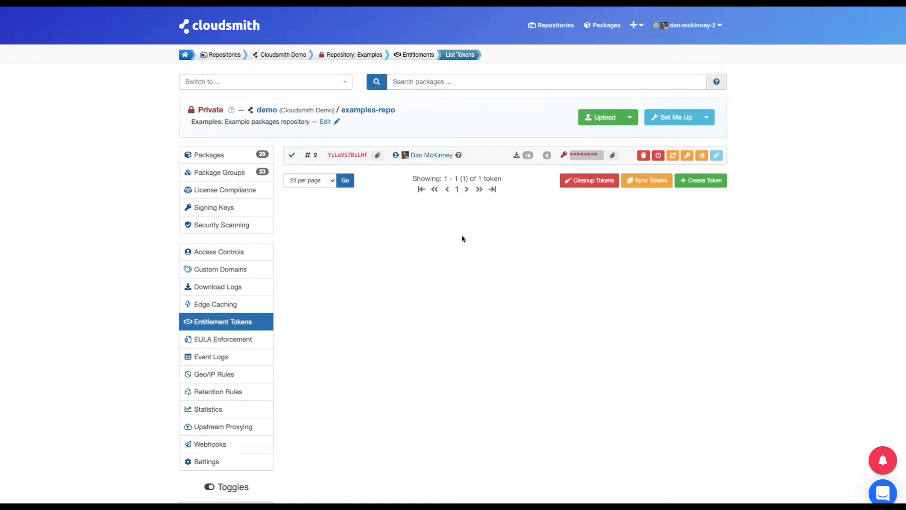
# - Review existing token #2's identifier, owner, download count and secret key, then begin a new token
pyautogui.moveTo(350, 157)
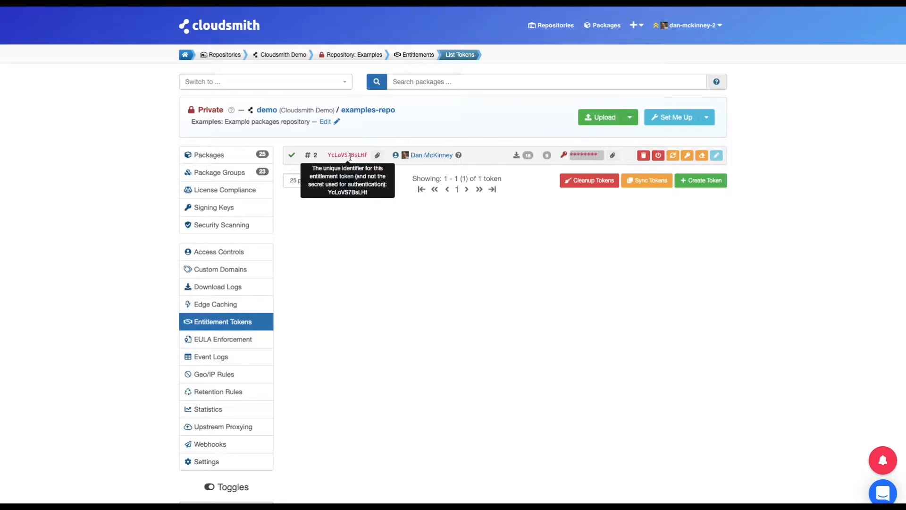
pyautogui.moveTo(395, 156)
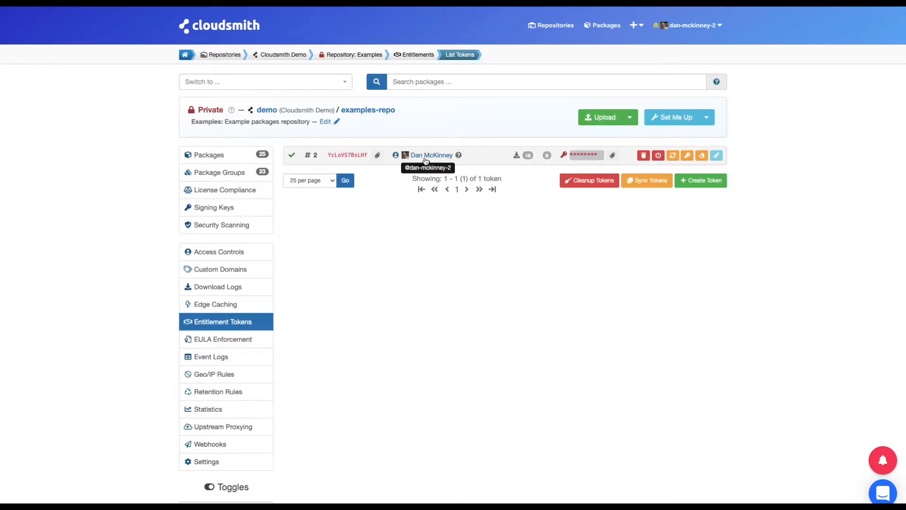
pyautogui.moveTo(528, 159)
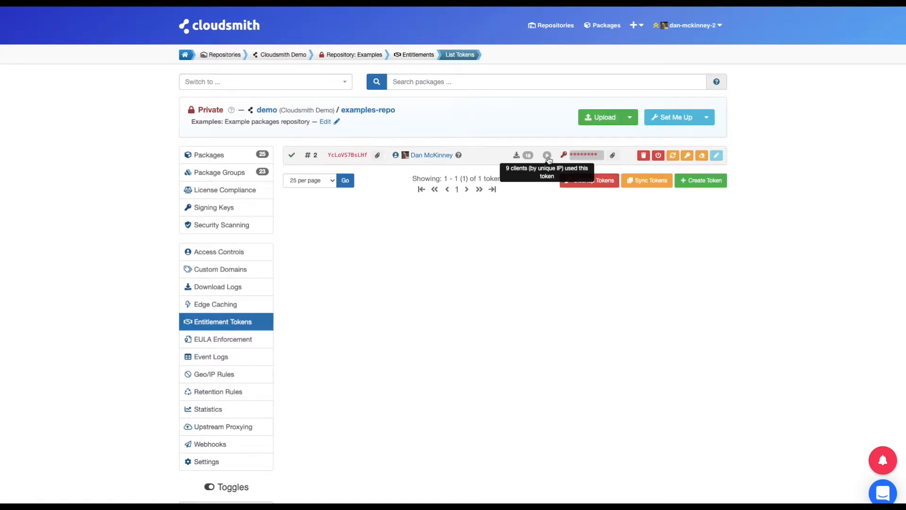
pyautogui.moveTo(582, 160)
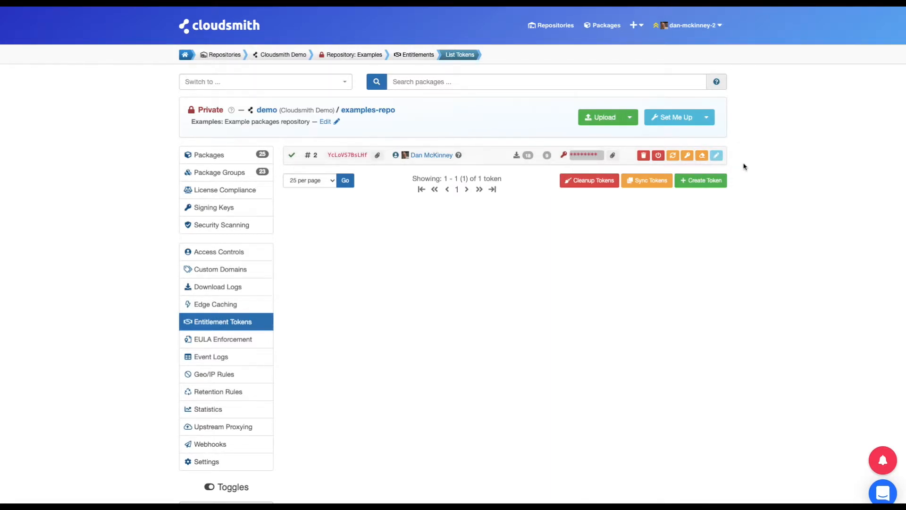
pyautogui.click(700, 183)
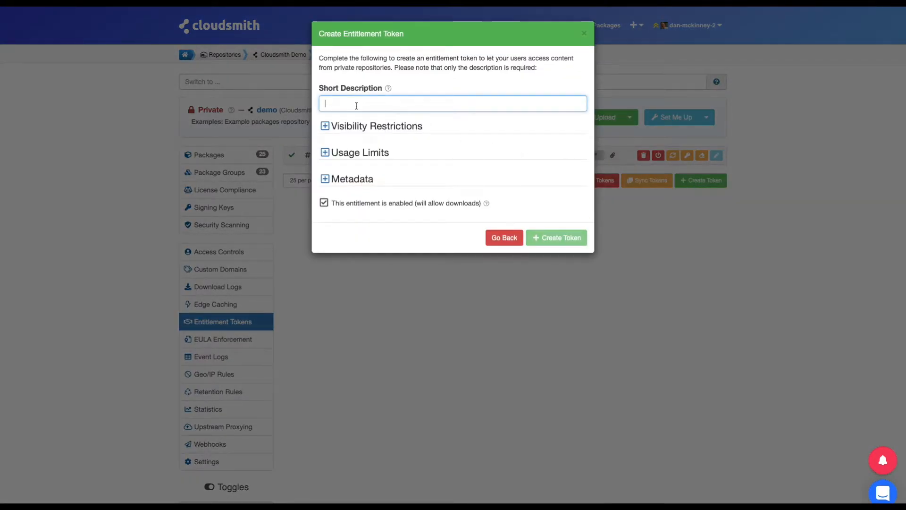
# - Describe the new token as 'Demo Token 1' and restrict it by search to name:cloudsmith-maven-example
pyautogui.write('Demo Token 1')
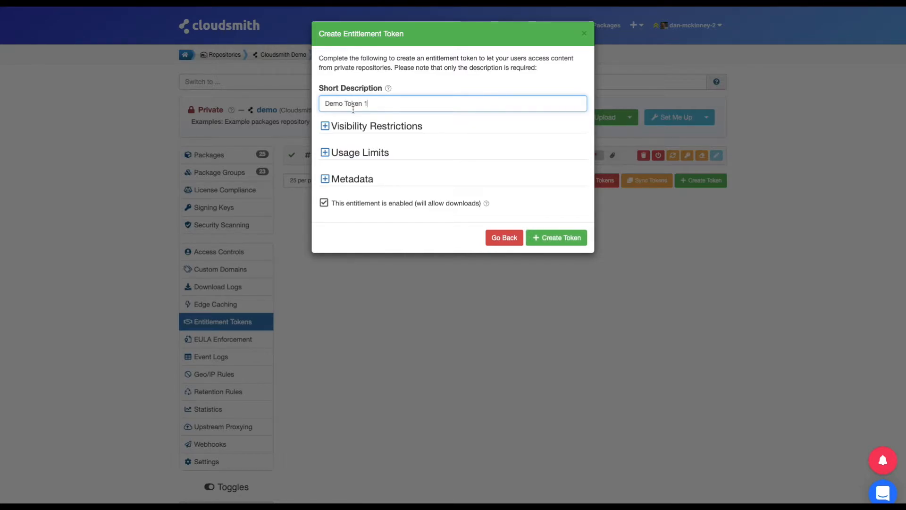
pyautogui.doubleClick(395, 125)
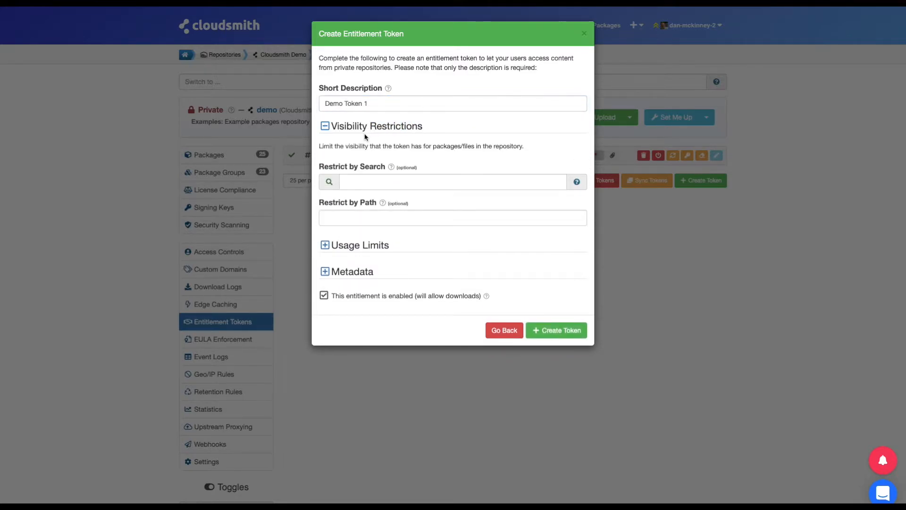
pyautogui.click(365, 182)
pyautogui.write('name:cloudsmith-maven-example')
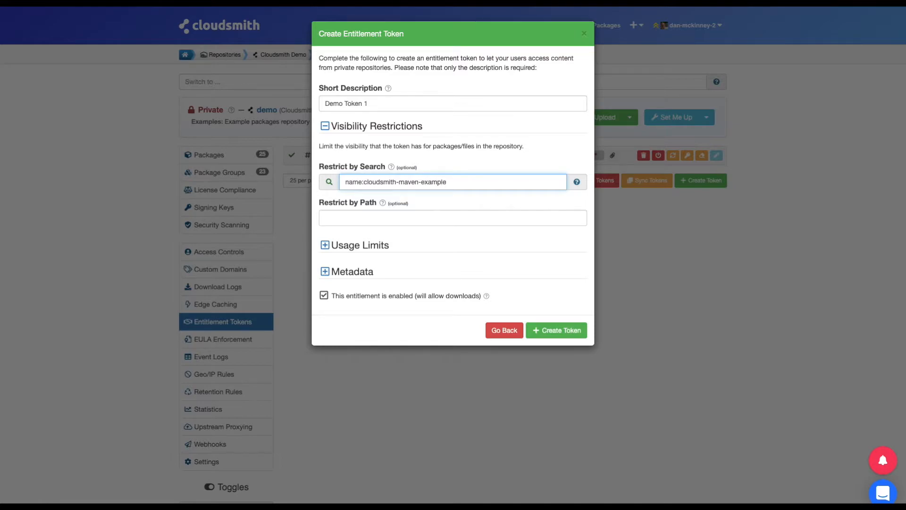
pyautogui.click(385, 221)
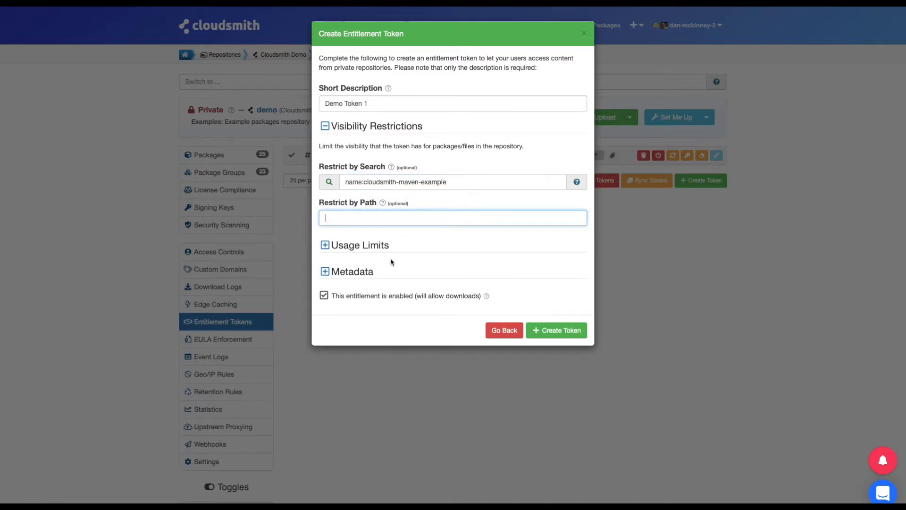
pyautogui.click(325, 245)
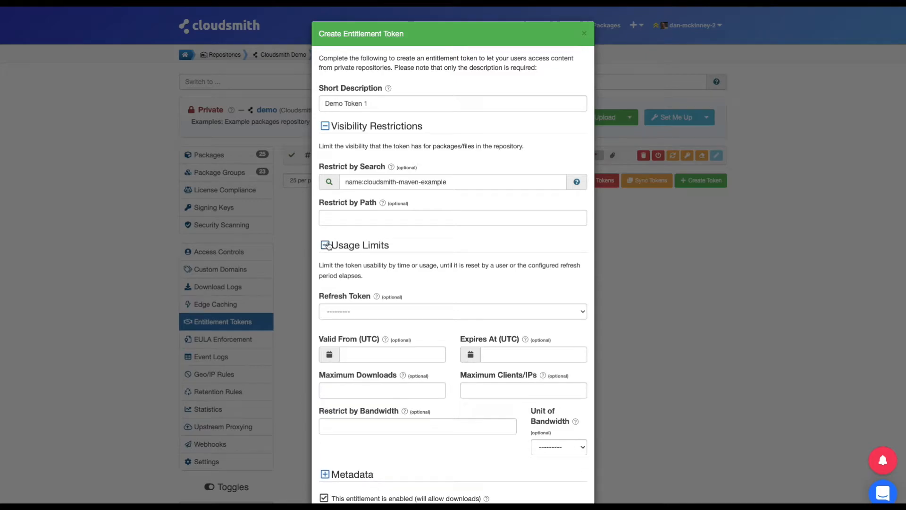
# - Leave the token's refresh period and expiry date unset
pyautogui.scroll(-2, 329, 248)
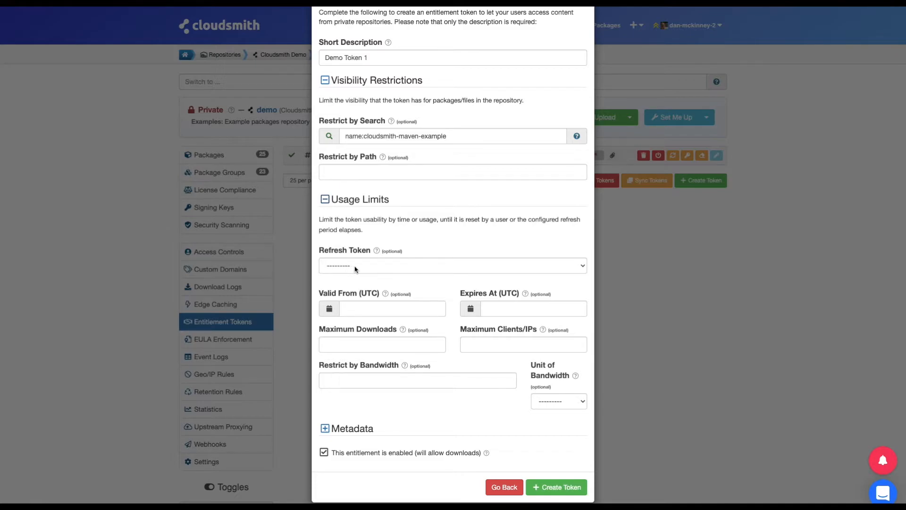
pyautogui.click(573, 268)
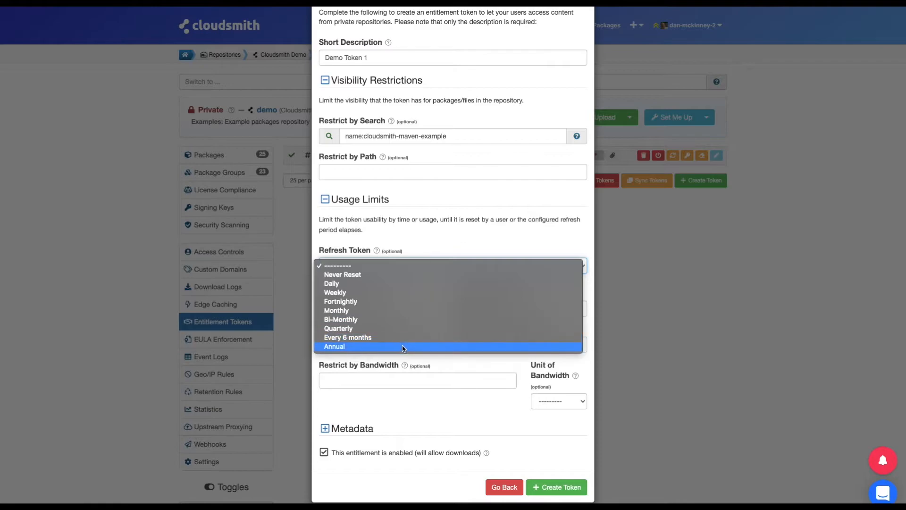
pyautogui.click(426, 246)
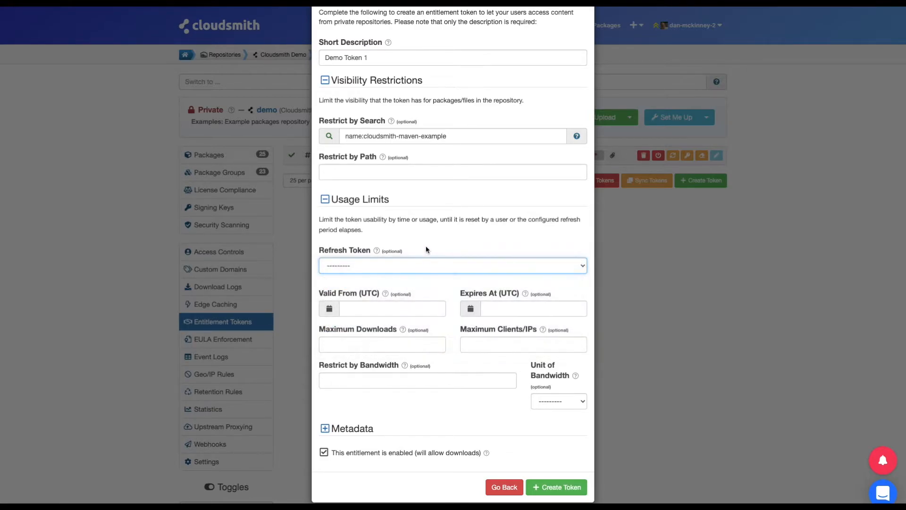
pyautogui.scroll(1, 404, 274)
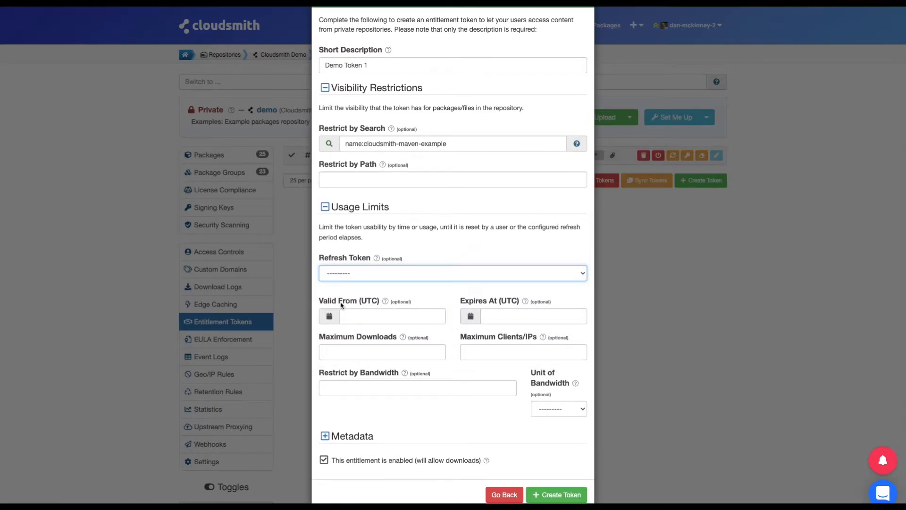
pyautogui.moveTo(326, 303); pyautogui.dragTo(347, 302)
pyautogui.moveTo(465, 303); pyautogui.dragTo(500, 302)
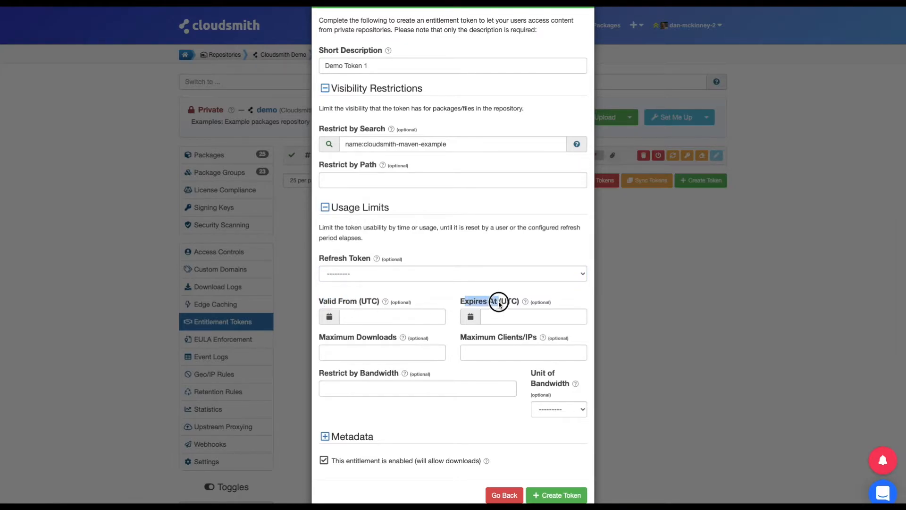
pyautogui.click(494, 304)
pyautogui.scroll(-1, 496, 312)
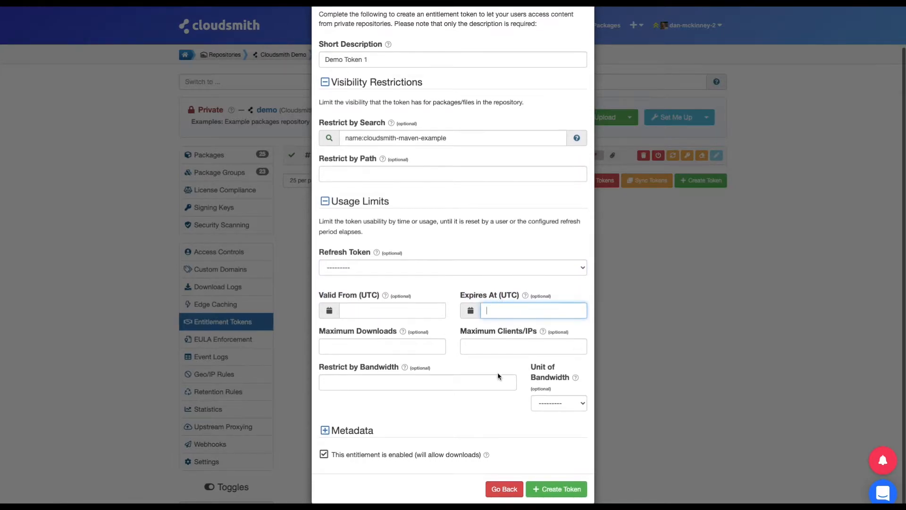
# - Limit the token to 10 maximum downloads and 10 Gigabyte of bandwidth
pyautogui.click(344, 348)
pyautogui.write('10')
pyautogui.click(334, 384)
pyautogui.write('10')
pyautogui.click(581, 409)
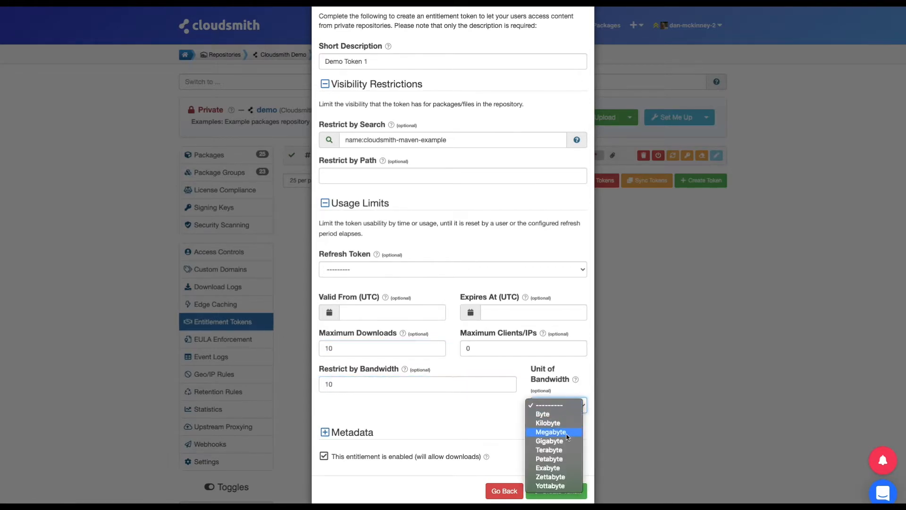
pyautogui.click(566, 441)
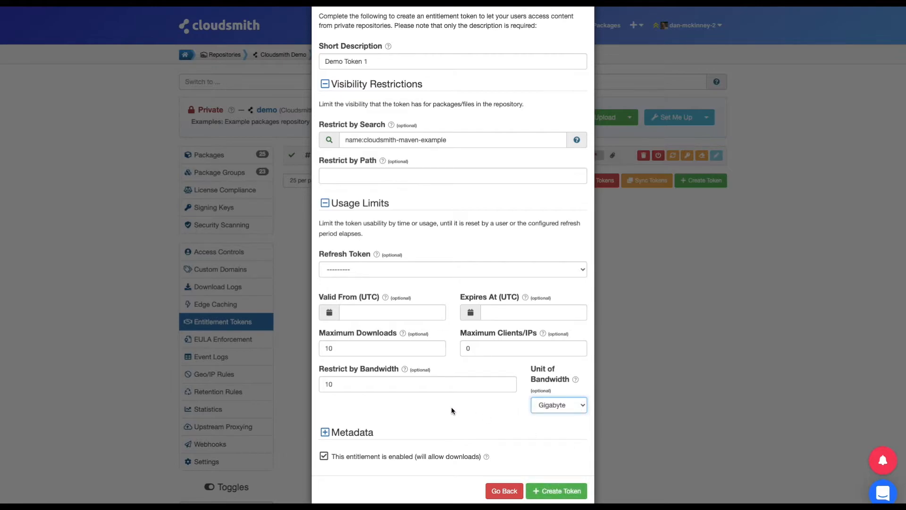
pyautogui.click(325, 432)
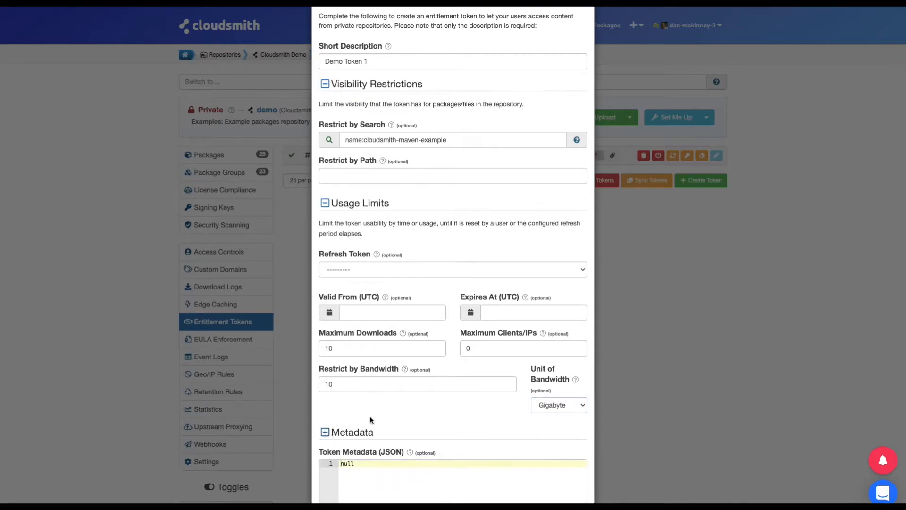
# - Save the restricted Demo Token 1 as a new entitlement token
pyautogui.scroll(-2, 370, 421)
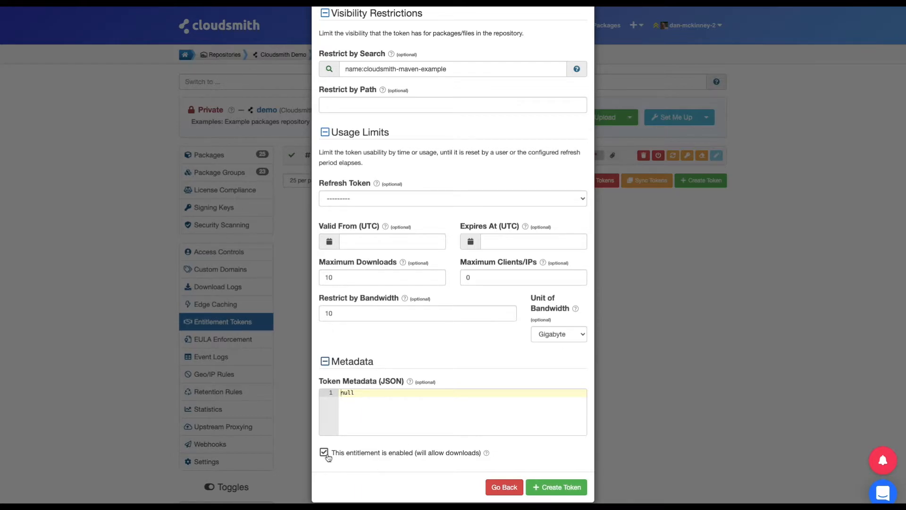
pyautogui.click(556, 487)
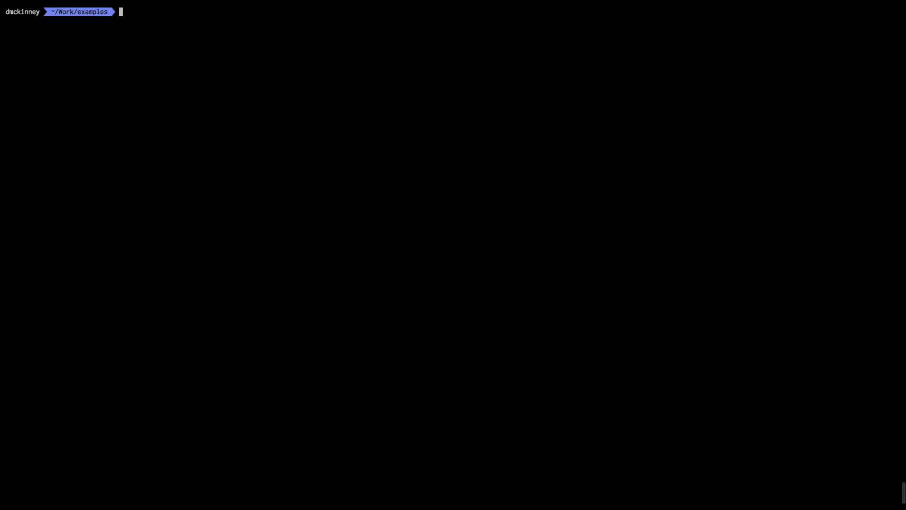
# - Run cloudsmith ents create for demo/examples-repo with the name 'Demo Token 2 CLI'
pyautogui.write('cloudsmith ents create demo/exampl')
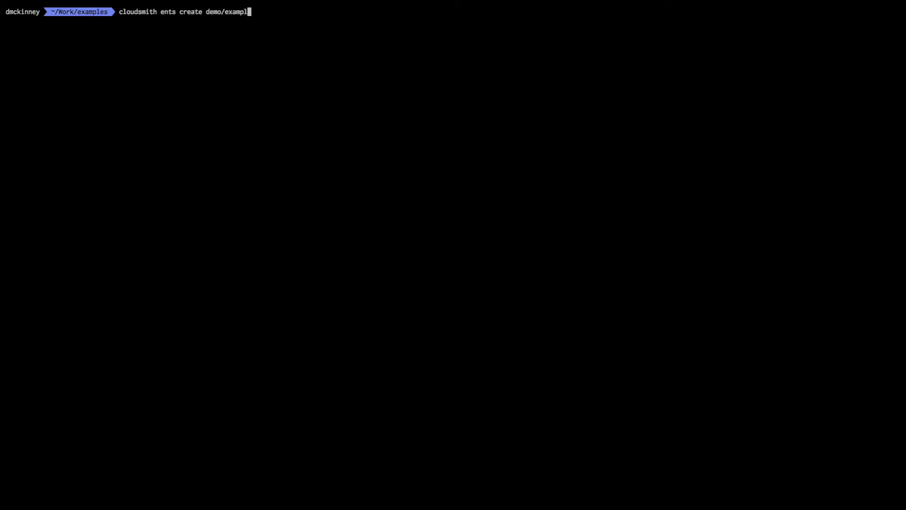
pyautogui.write('es-repo --name="Demo Token 2 CLI"')
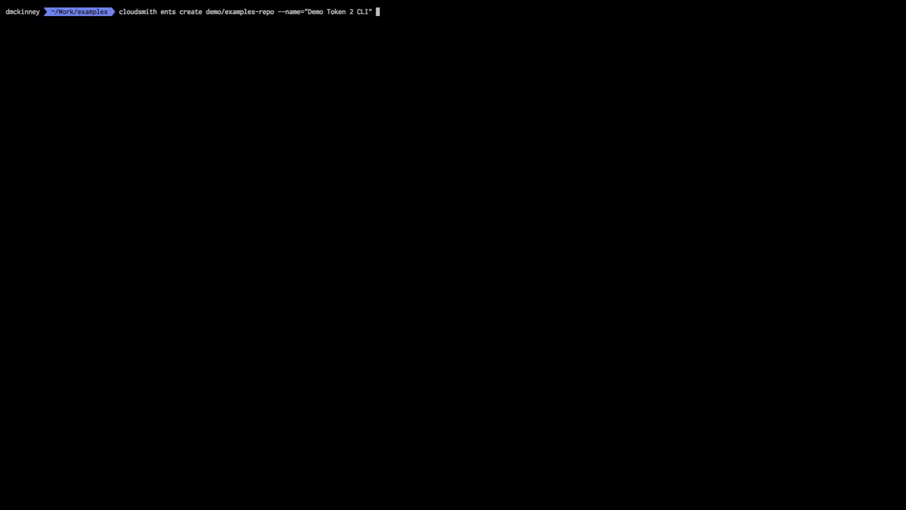
pyautogui.press('Return')
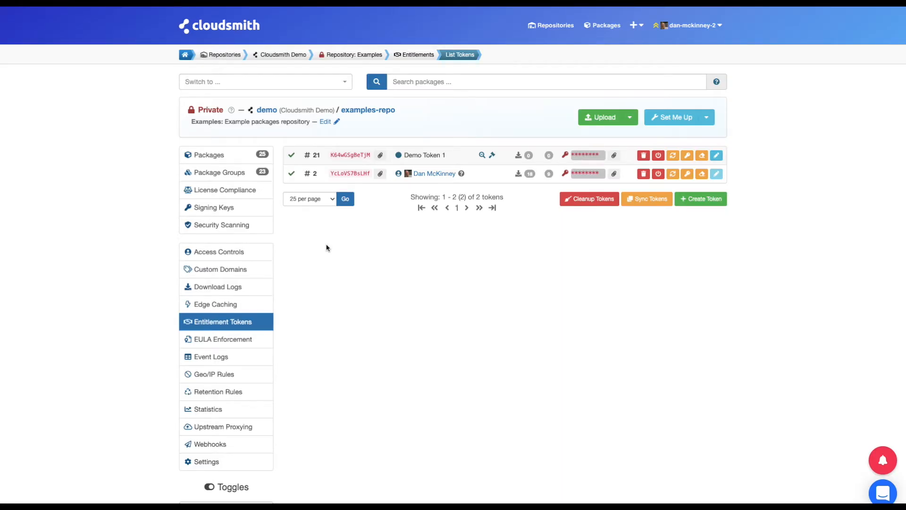
# - Reload the token list to confirm Demo Token 2 CLI as token #26 among three
pyautogui.press('super+r')
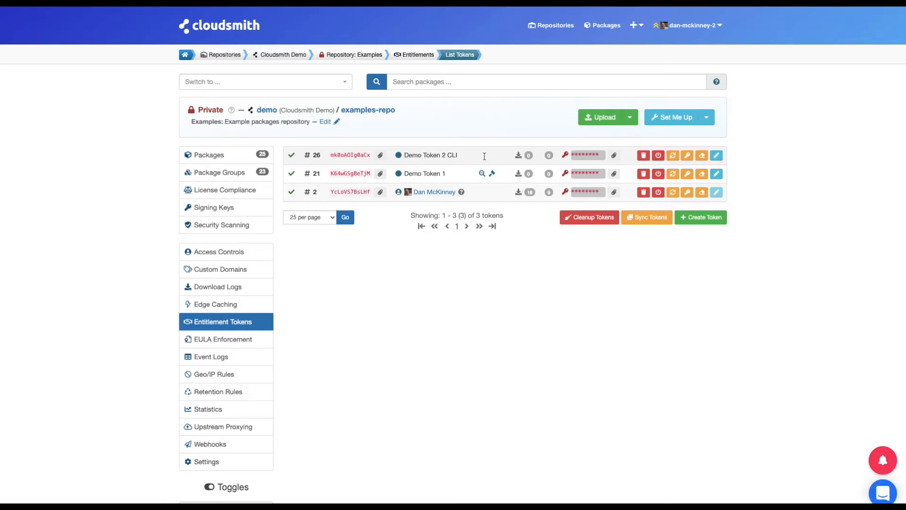
pyautogui.moveTo(491, 175)
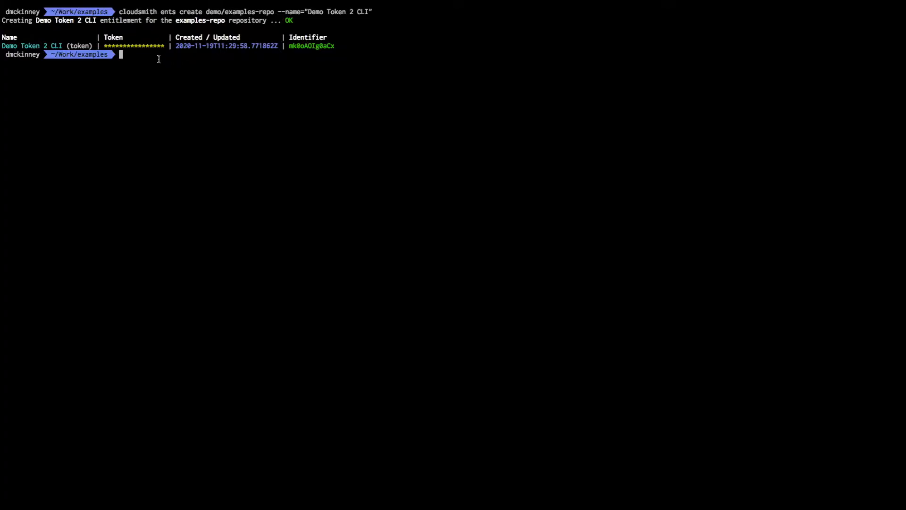
pyautogui.write('cloudsmith ents restrict demo')
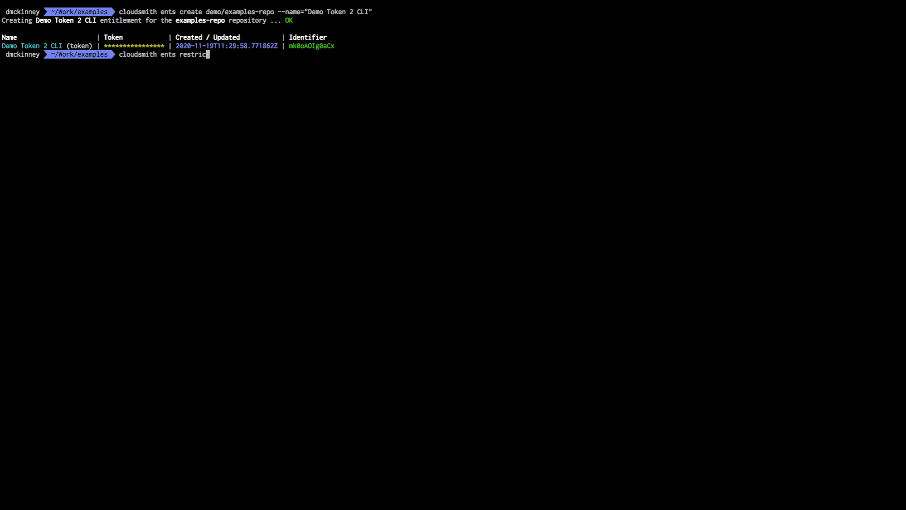
pyautogui.write('/examples-repo')
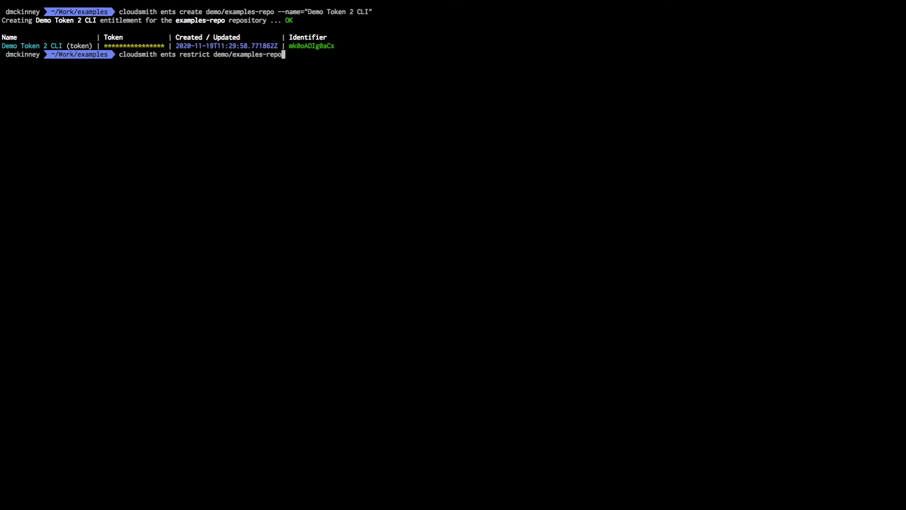
pyautogui.write('/')
# - Restrict Demo Token 2 CLI to 10 downloads and package query tag:basic, then reload the list
pyautogui.moveTo(289, 46); pyautogui.dragTo(334, 46)
pyautogui.write('mk0oAOIg0aCx')
pyautogui.write('--limit-num-down')
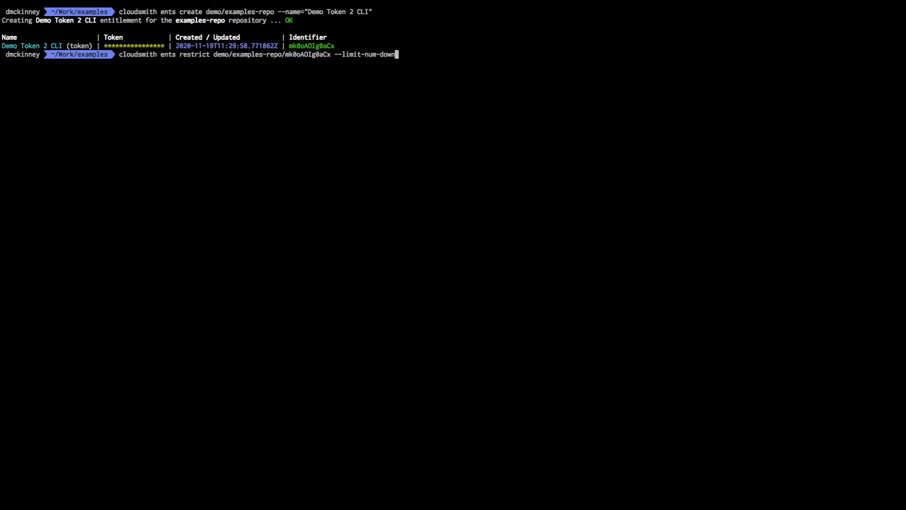
pyautogui.write('loads=10 --limit-package-query=')
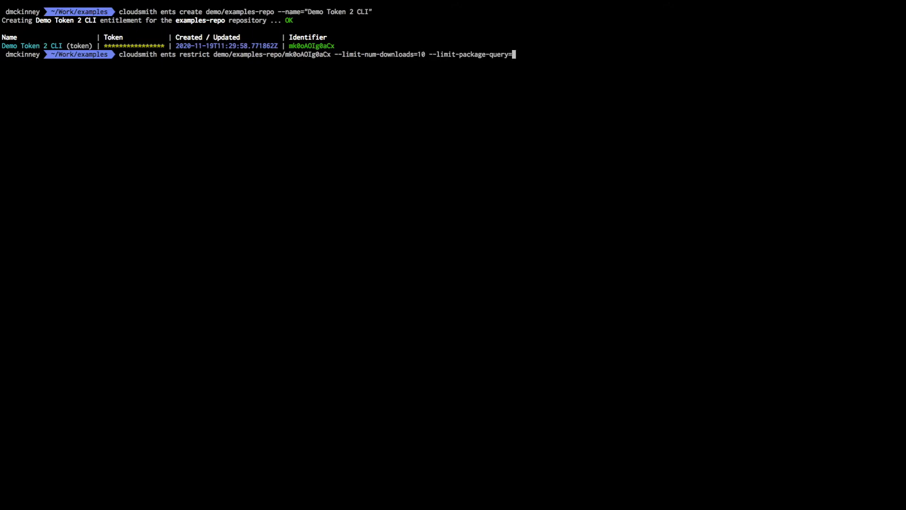
pyautogui.write('"tag:basic"')
pyautogui.press('Return')
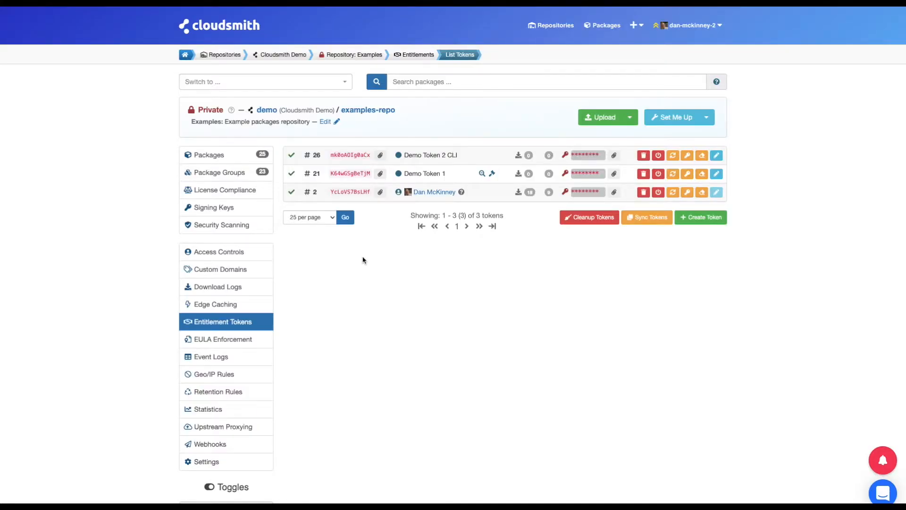
pyautogui.press('super+r')
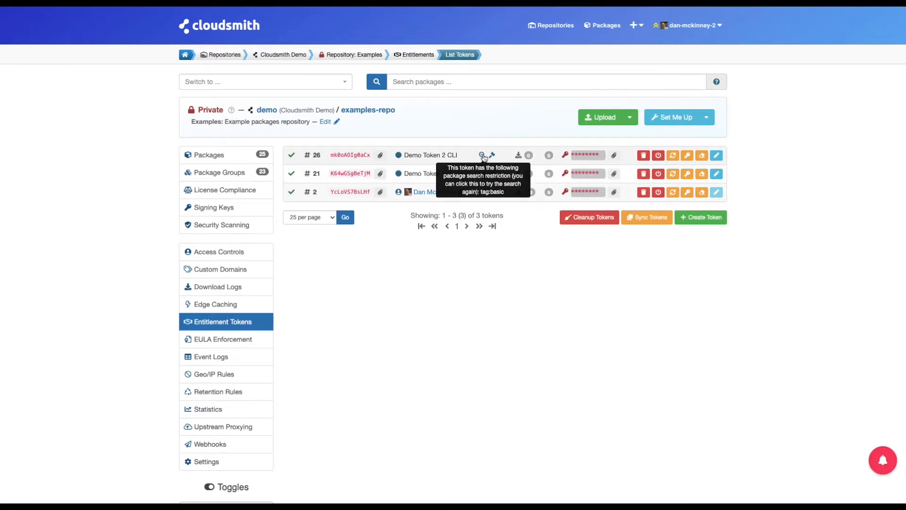
# - Check which packages Demo Token 2 CLI and Demo Token 1 can access, then open cloudsmith-maven-example 1.2.0
pyautogui.moveTo(484, 175)
pyautogui.moveTo(483, 156)
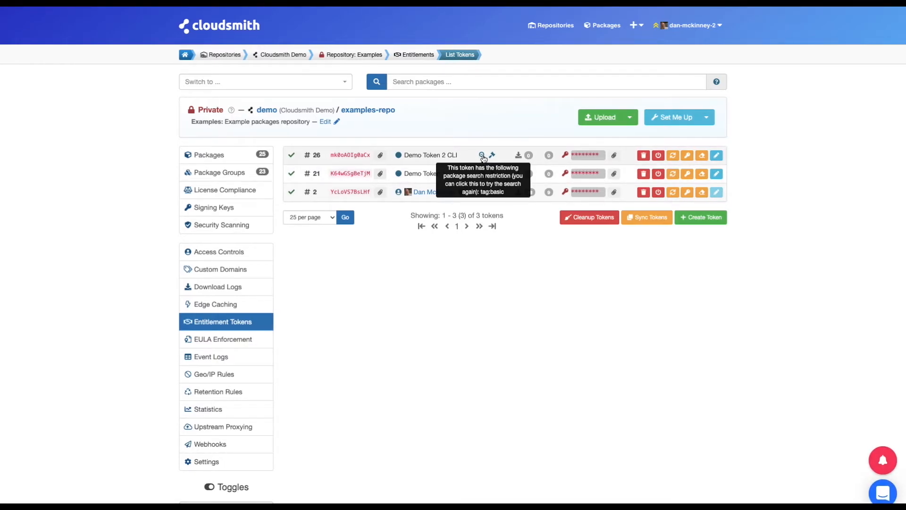
pyautogui.click(483, 156)
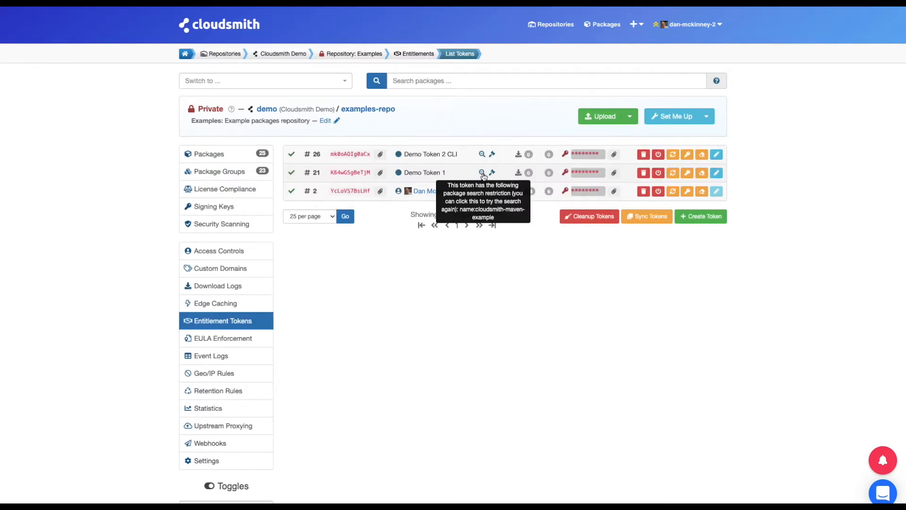
pyautogui.click(483, 175)
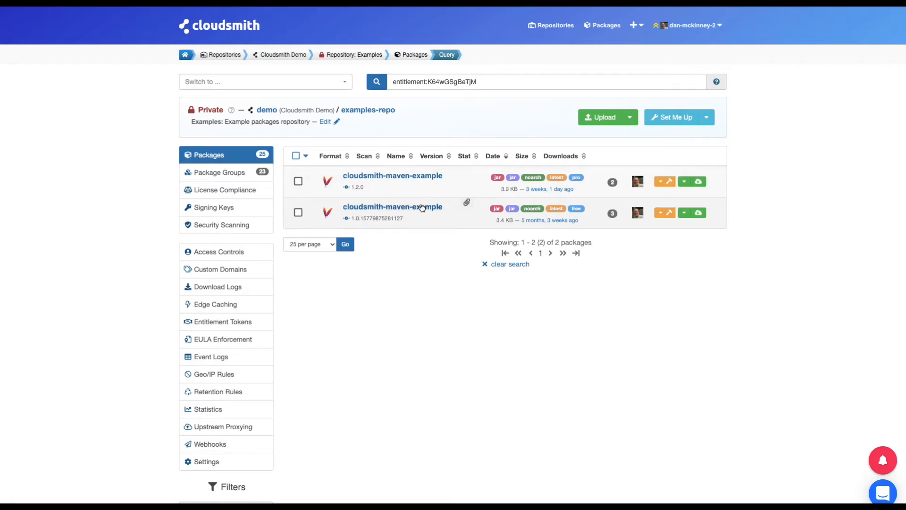
pyautogui.click(420, 177)
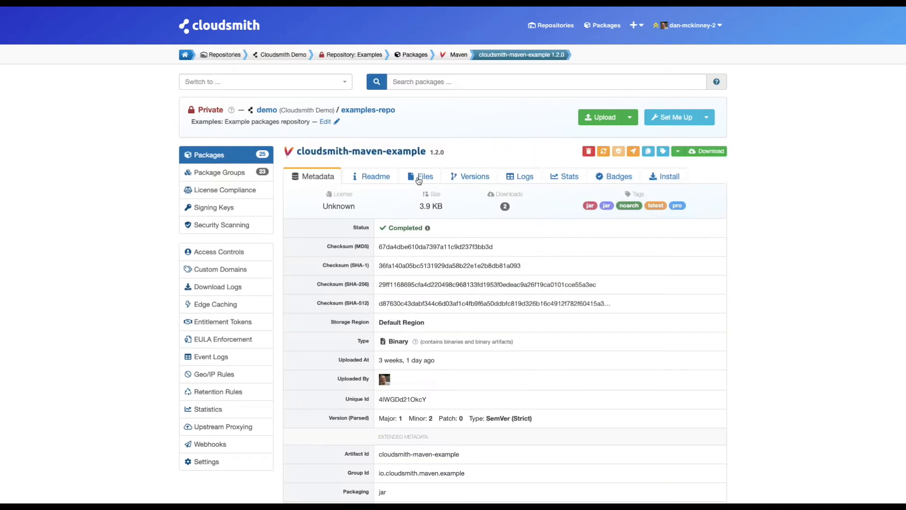
# - Open examples-repo's Maven setup instructions and inspect the repository XML snippet and its URL token
pyautogui.click(664, 178)
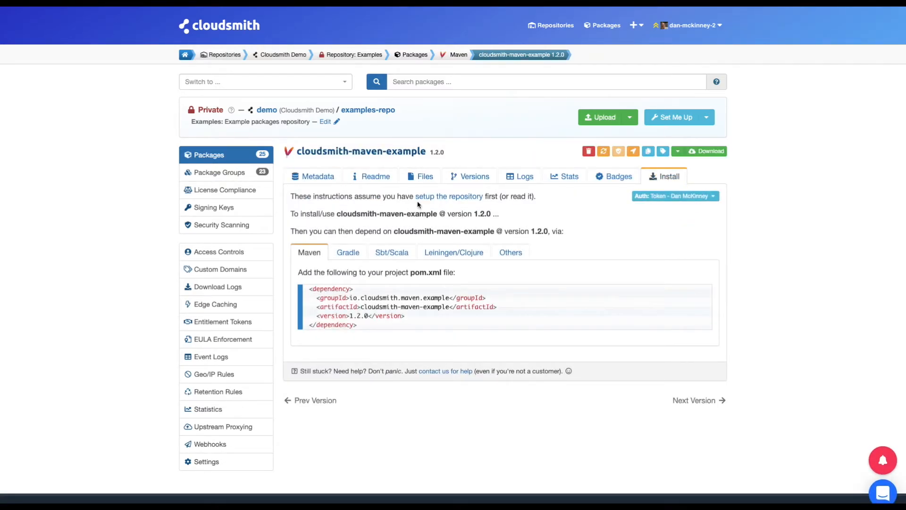
pyautogui.click(448, 198)
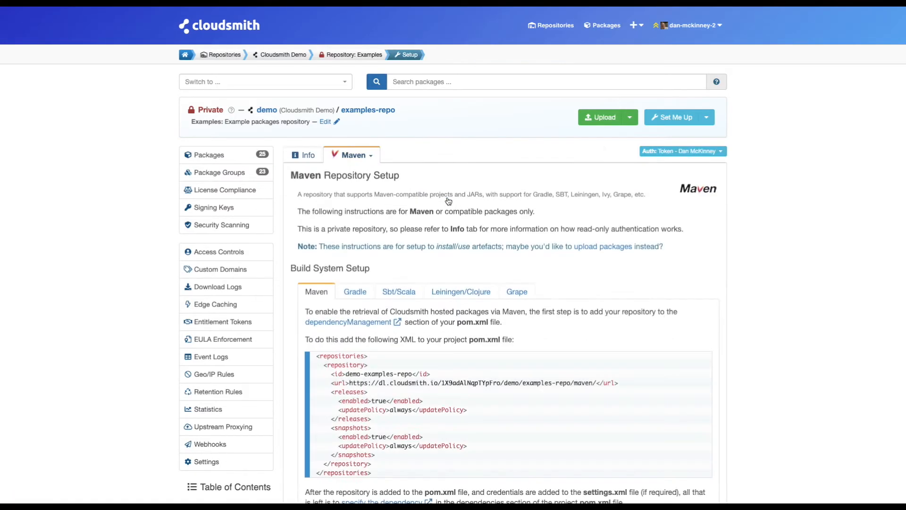
pyautogui.scroll(-2, 438, 206)
pyautogui.scroll(-1, 438, 205)
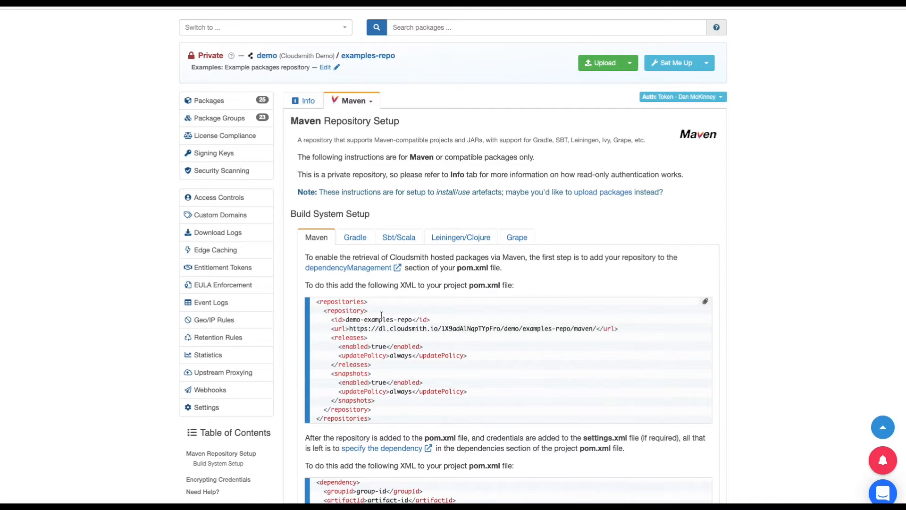
pyautogui.moveTo(323, 303); pyautogui.dragTo(498, 399)
pyautogui.click(496, 390)
pyautogui.moveTo(442, 329); pyautogui.dragTo(502, 330)
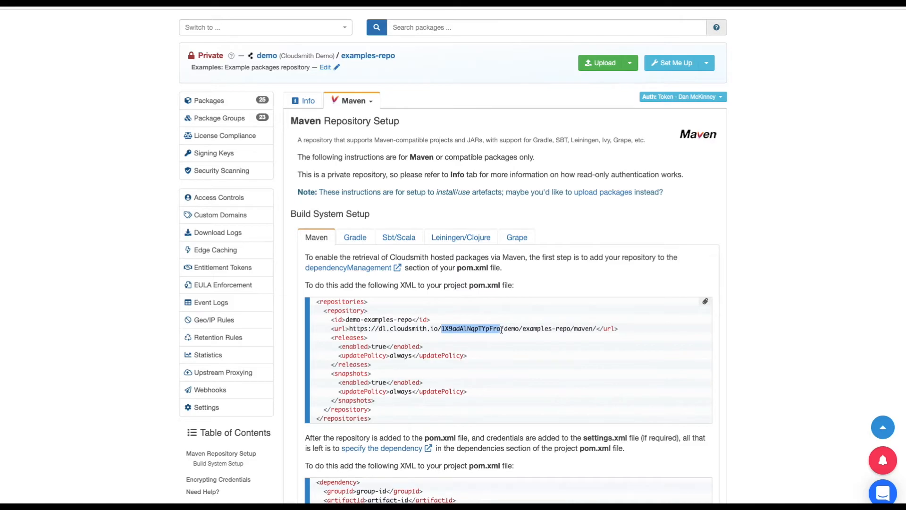
pyautogui.click(502, 330)
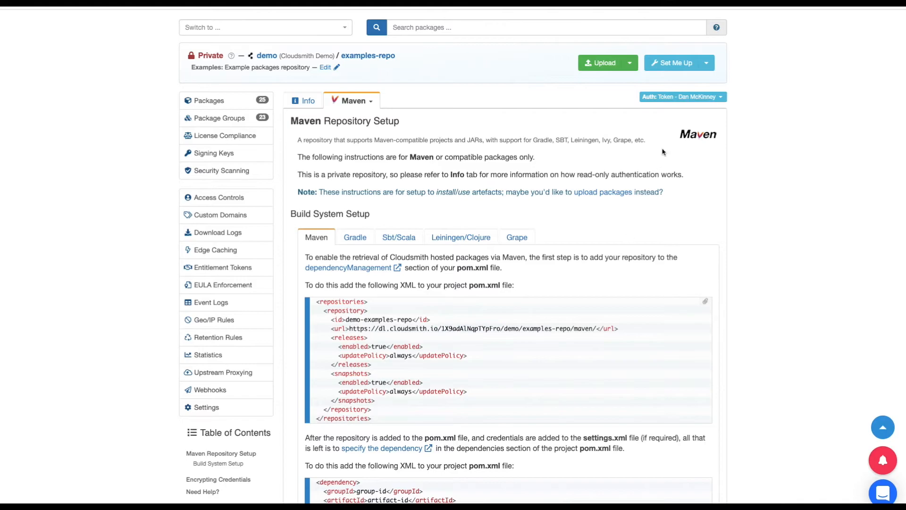
# - Switch the Maven instructions to authenticate with Demo Token 2 CLI and select its token in the URL
pyautogui.click(700, 97)
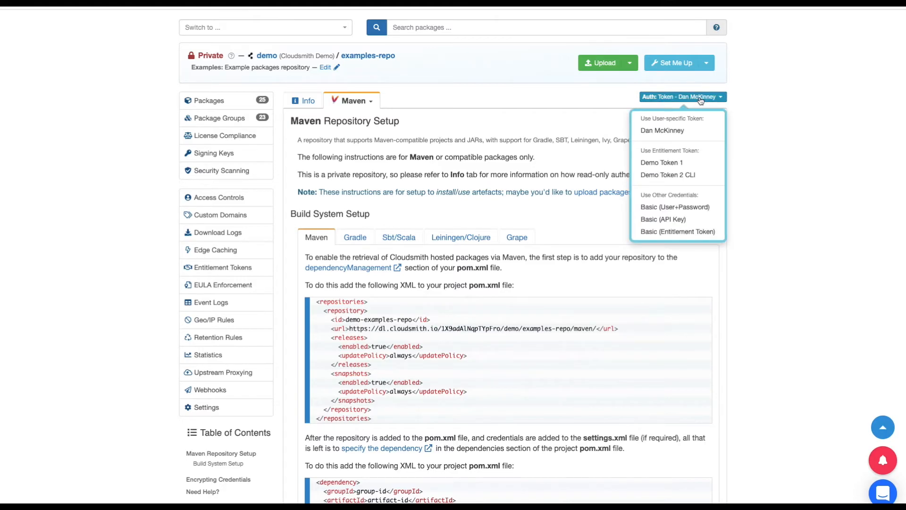
pyautogui.click(682, 175)
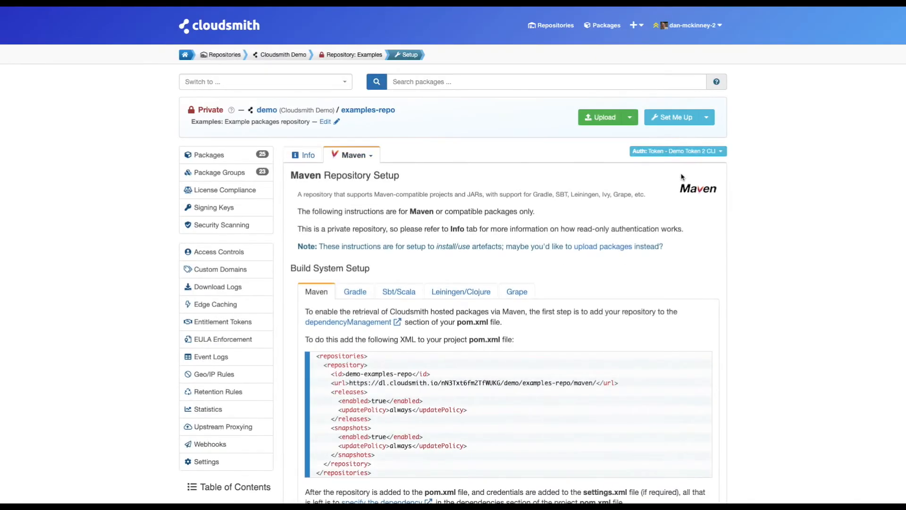
pyautogui.scroll(-1, 488, 209)
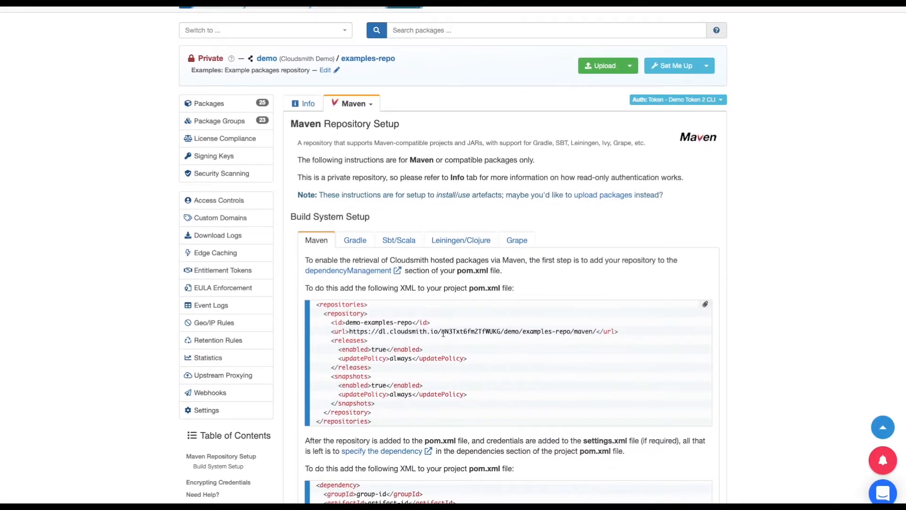
pyautogui.moveTo(443, 333); pyautogui.dragTo(502, 334)
pyautogui.press('super+c')
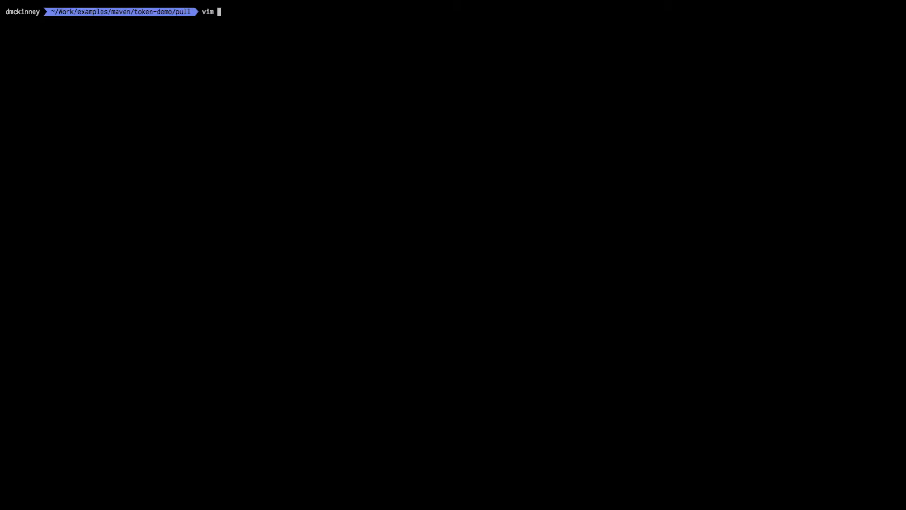
# - Paste the copied entitlement token into pom.xml's repository URL and save the file
pyautogui.write('pom')
pyautogui.press('Tab')
pyautogui.press('Return')
pyautogui.press('i')
pyautogui.press('BackSpace')
pyautogui.press('BackSpace')
pyautogui.press('BackSpace')
pyautogui.press('BackSpace')
pyautogui.press('BackSpace')
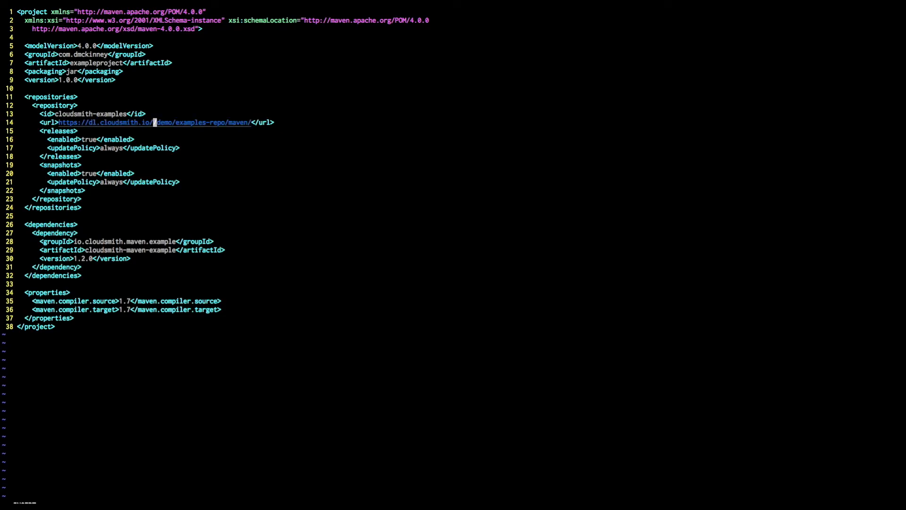
pyautogui.press('super+v')
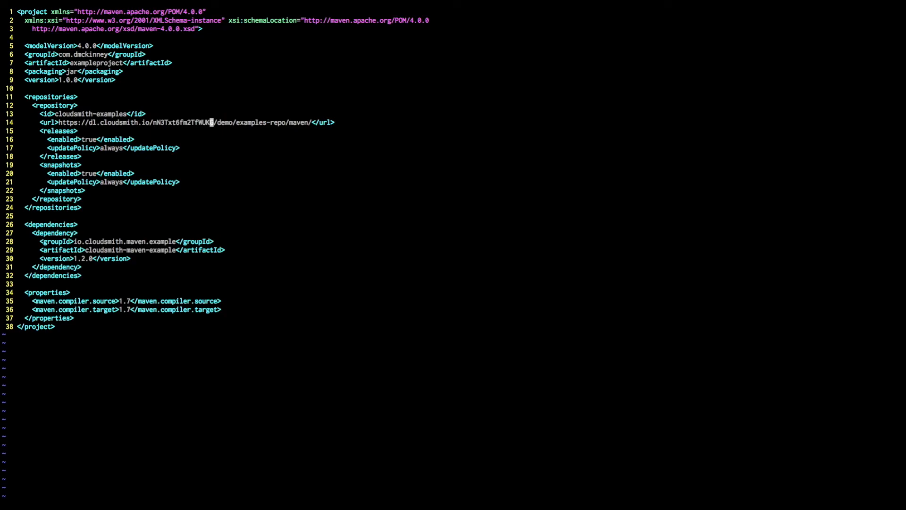
pyautogui.write(':wq')
pyautogui.press('Return')
# - Run mvn package, which fails to resolve the artifact, and highlight the error
pyautogui.write('mvn package')
pyautogui.press('Return')
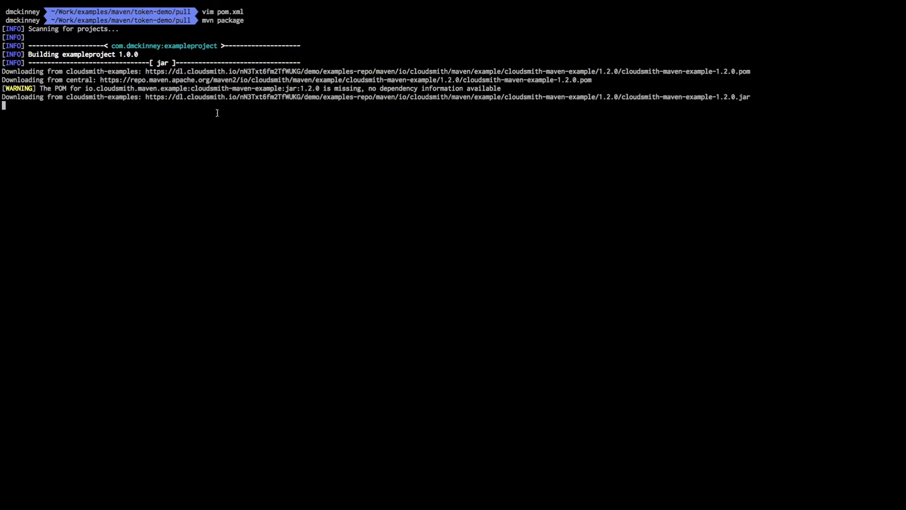
pyautogui.moveTo(221, 166); pyautogui.dragTo(527, 166)
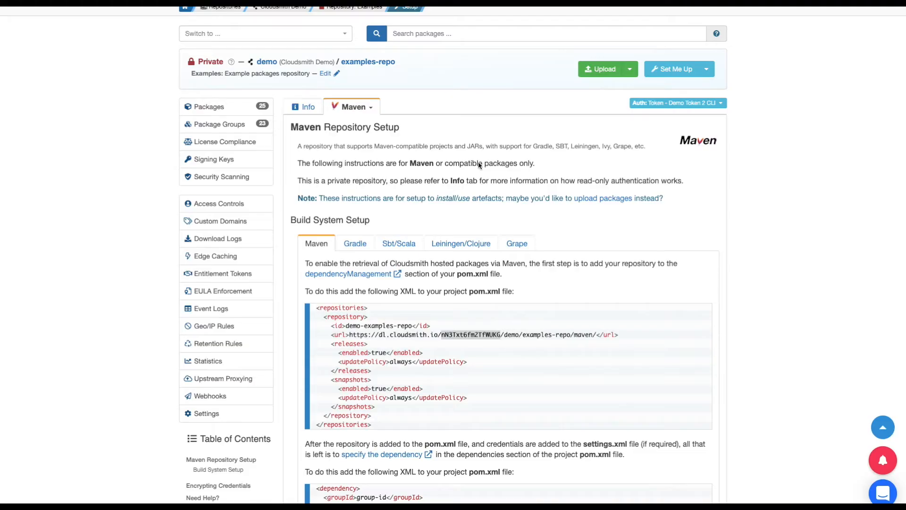
# - Switch Cloudsmith's Maven setup instructions to Demo Token 1 and copy its token from the URL
pyautogui.click(673, 103)
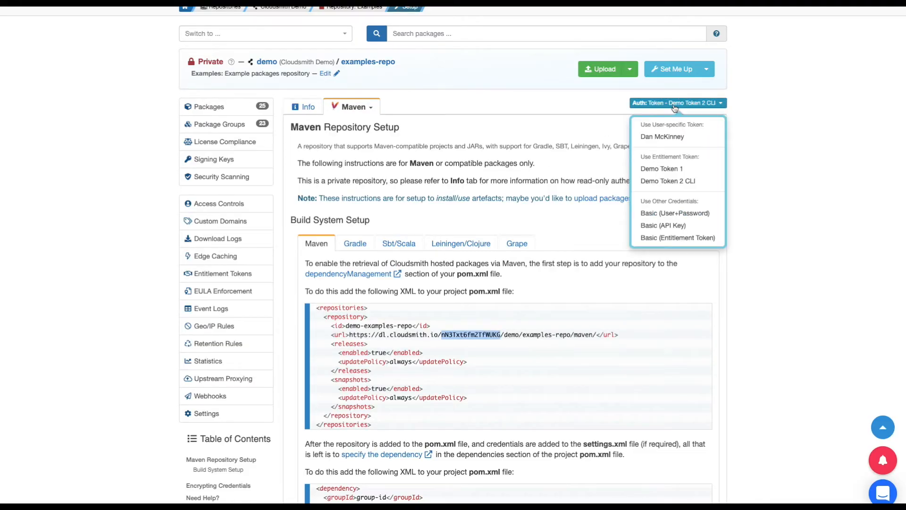
pyautogui.click(665, 171)
pyautogui.scroll(-3, 555, 237)
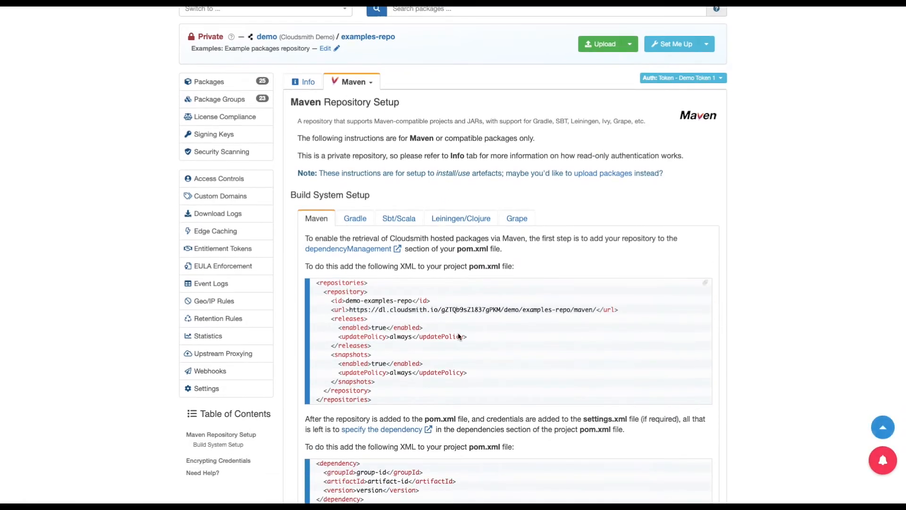
pyautogui.doubleClick(444, 310)
pyautogui.press('super+c')
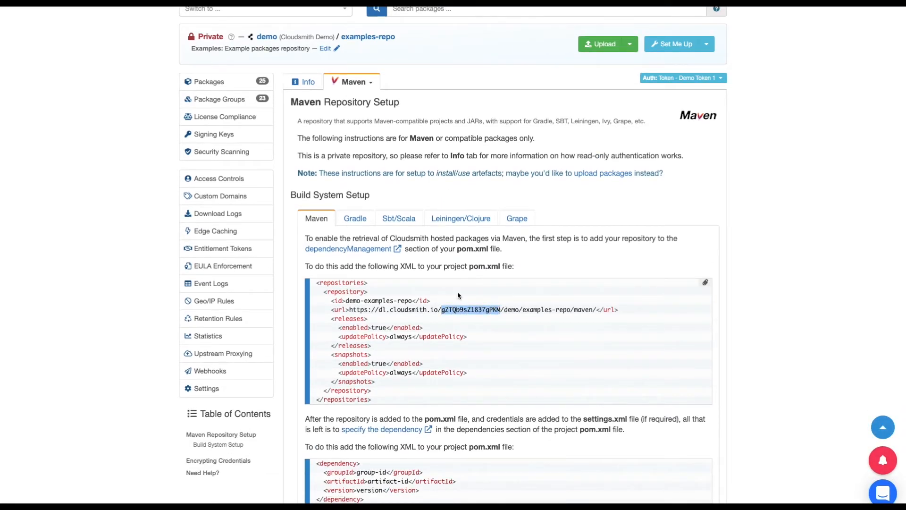
pyautogui.press('super+Tab')
# - Replace the old token in pom.xml's repository URL with the Demo Token 1 token and save
pyautogui.write('vim pom.xml')
pyautogui.press('Return')
pyautogui.press('BackSpace')
pyautogui.press('BackSpace')
pyautogui.press('BackSpace')
pyautogui.press('BackSpace')
pyautogui.press('BackSpace')
pyautogui.press('BackSpace')
pyautogui.press('BackSpace')
pyautogui.press('BackSpace')
pyautogui.press('BackSpace')
pyautogui.press('BackSpace')
pyautogui.press('BackSpace')
pyautogui.press('BackSpace')
pyautogui.press('BackSpace')
pyautogui.press('BackSpace')
pyautogui.press('Right')
pyautogui.press('BackSpace')
pyautogui.press('BackSpace')
pyautogui.press('super+v')
pyautogui.press('Escape')
pyautogui.write(':wq')
pyautogui.press('Return')
# - Rerun mvn package and highlight the cloudsmith-maven-example 1.2.0 downloads and BUILD SUCCESS line
pyautogui.write('mvn package')
pyautogui.press('Return')
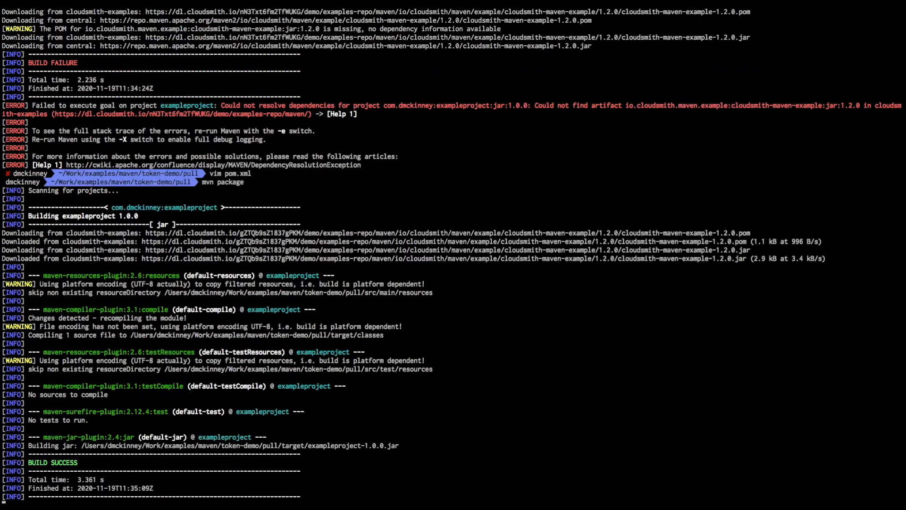
pyautogui.moveTo(7, 242); pyautogui.dragTo(66, 243)
pyautogui.moveTo(14, 258); pyautogui.dragTo(52, 258)
pyautogui.moveTo(28, 463); pyautogui.dragTo(83, 463)
pyautogui.click(83, 463)
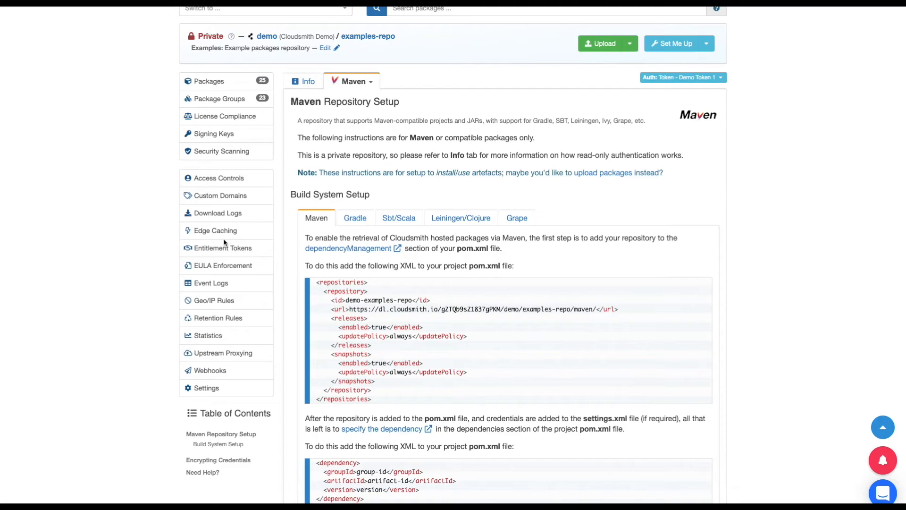
# - Show examples-repo's download logs listing the 1.2.0 files fetched with Demo Token 1
pyautogui.click(216, 213)
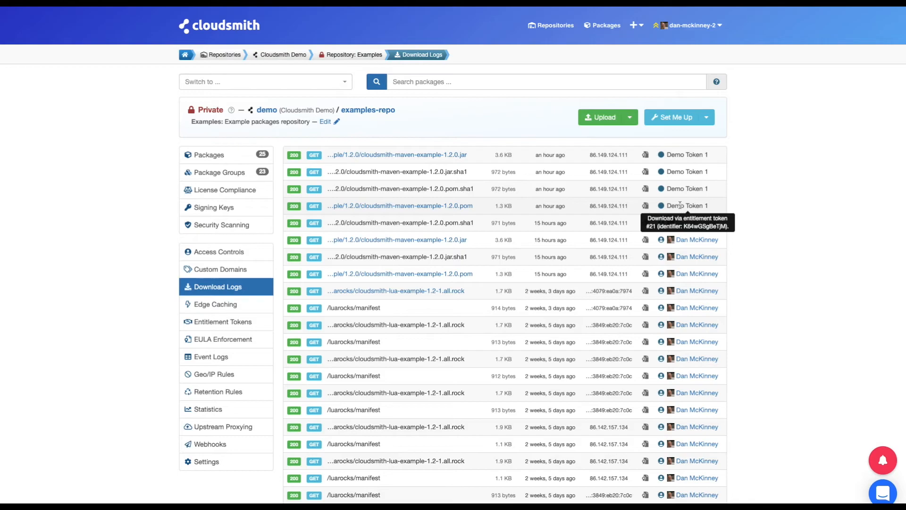
# - Show the examples-repo monthly download statistics page
pyautogui.click(208, 410)
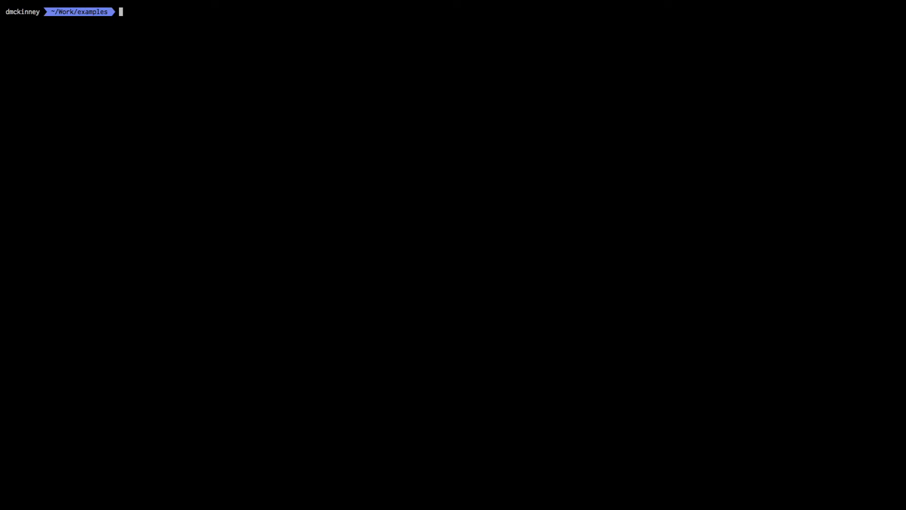
# - Get demo/examples-repo token metrics (7 tokens, 1.8 GB), then filter by one token (279.6 KB)
pyautogui.write('cloudsmith me')
pyautogui.write('trics tokens')
pyautogui.write(' demo/e')
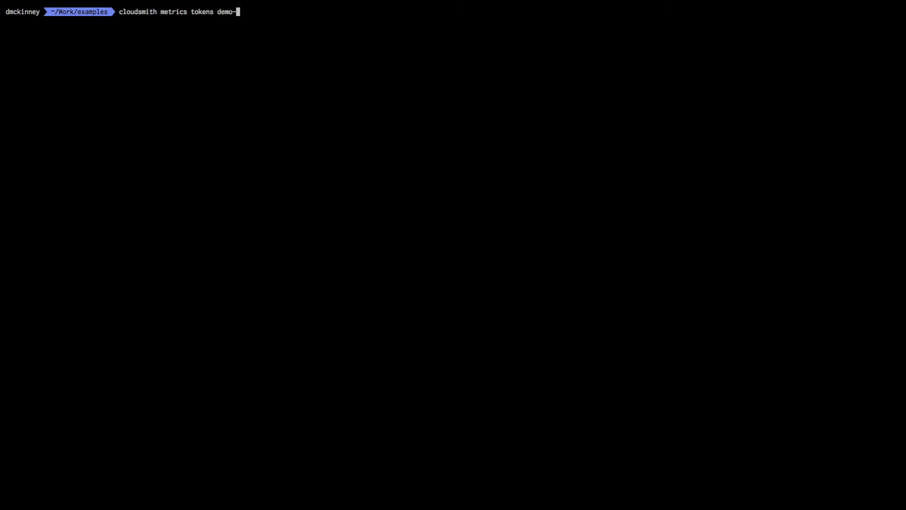
pyautogui.write('xamples-repo')
pyautogui.press('Return')
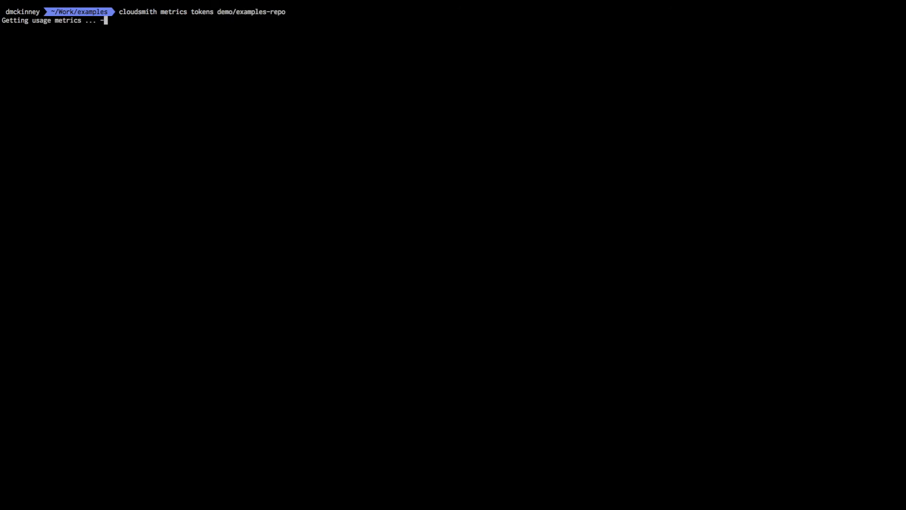
pyautogui.press('Up')
pyautogui.write('--toke')
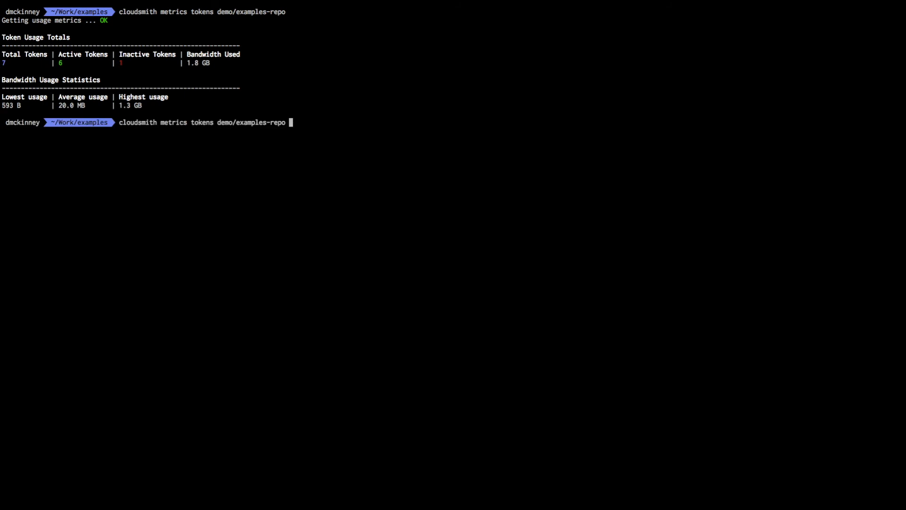
pyautogui.write('ns="')
pyautogui.write('YcLoVS7BsLHf')
pyautogui.write('"')
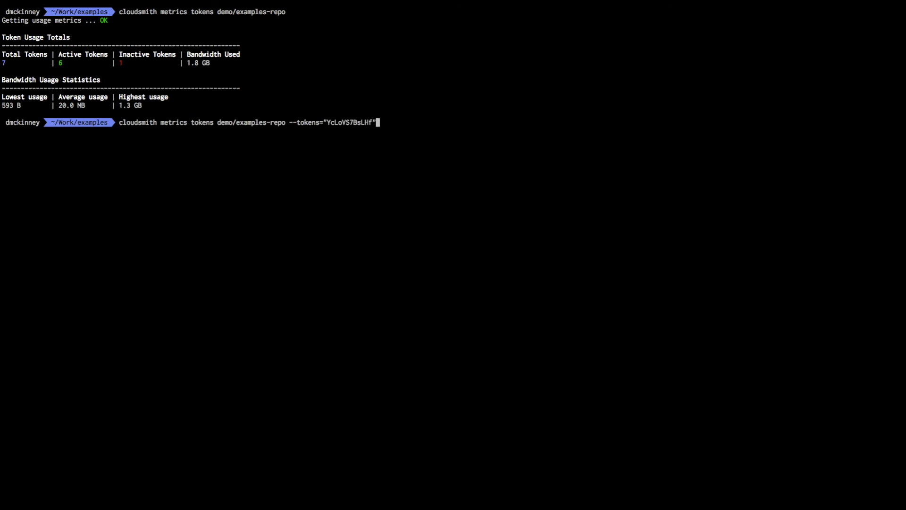
pyautogui.press('Return')
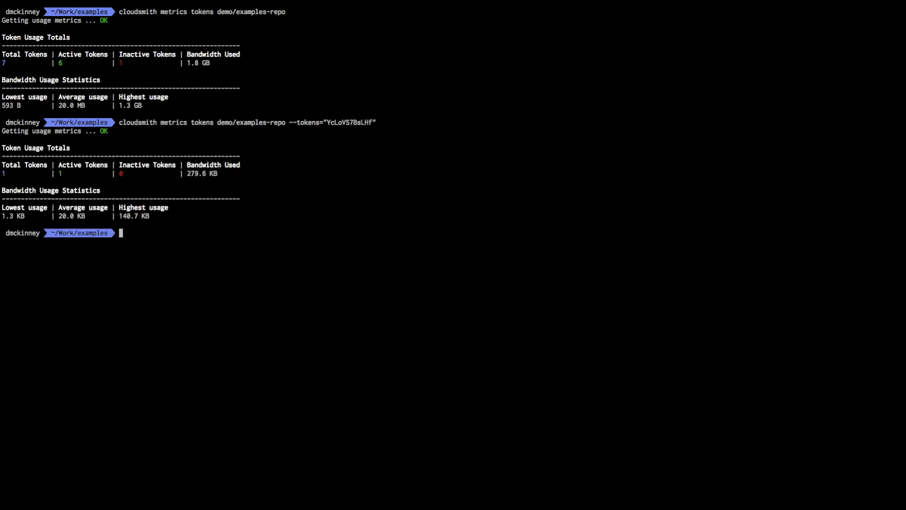
# - Clear the terminal and begin typing another cloudsmith metrics tokens command
pyautogui.write('clear')
pyautogui.press('Return')
pyautogui.write('cloudsmith metric')
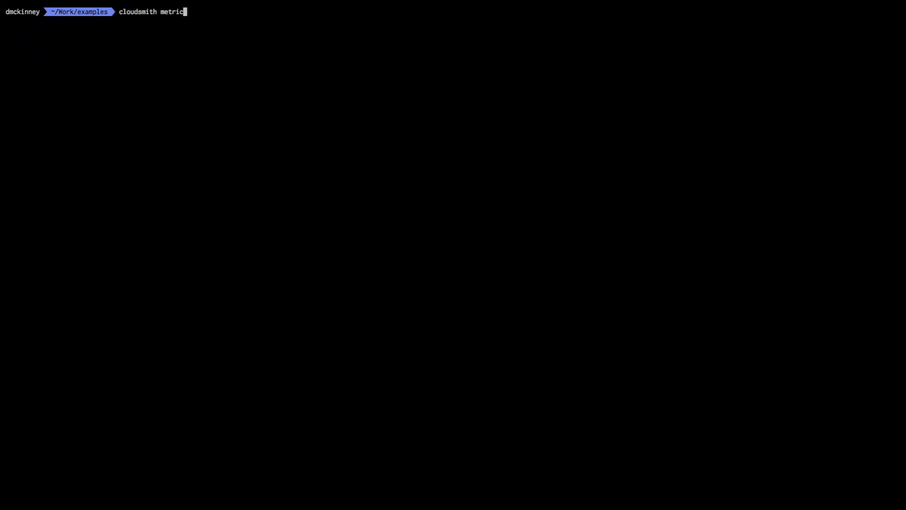